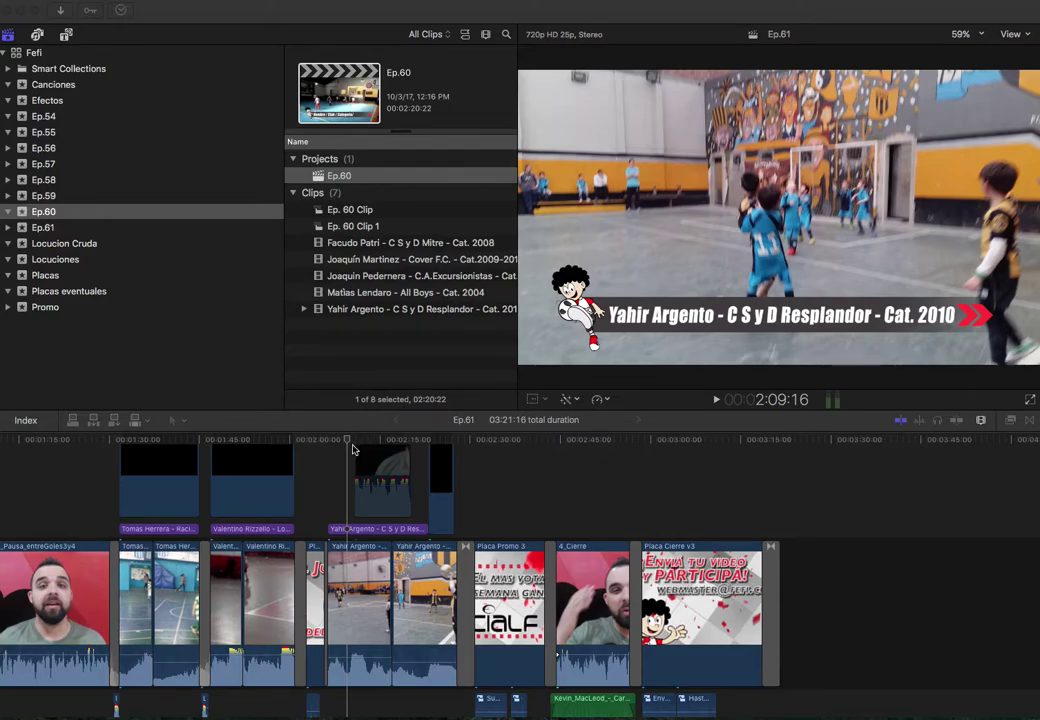
Make the timeline clips taller with the Shift+Cmd+Plus shortcut.
key(shift+super+plus)
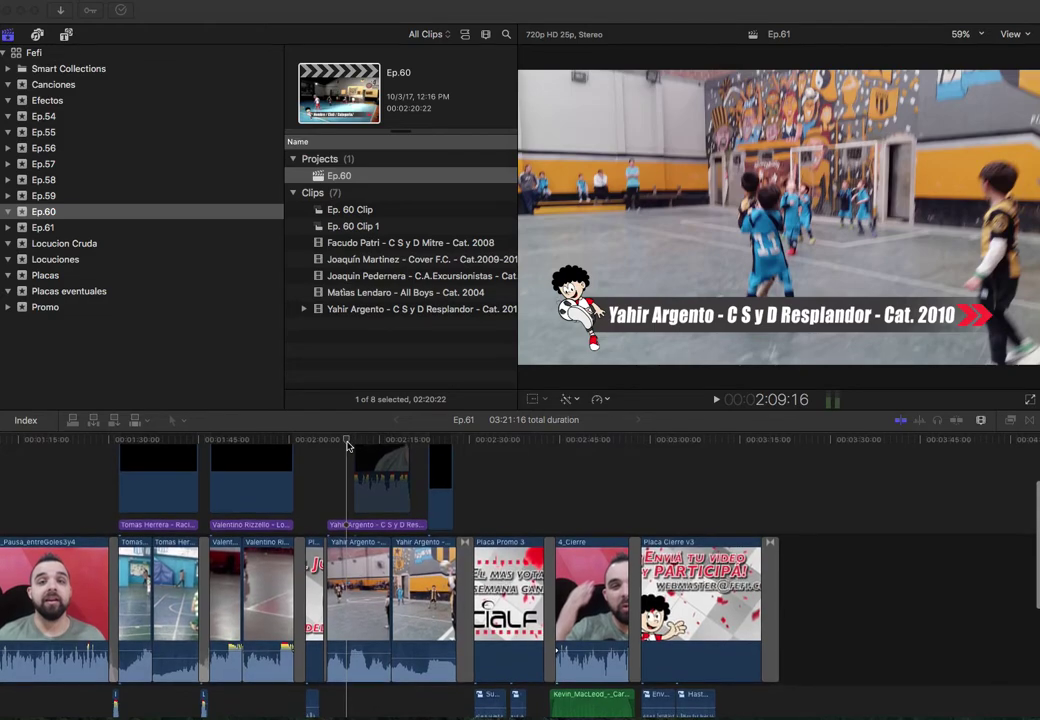
scroll(362, 461, down, 3)
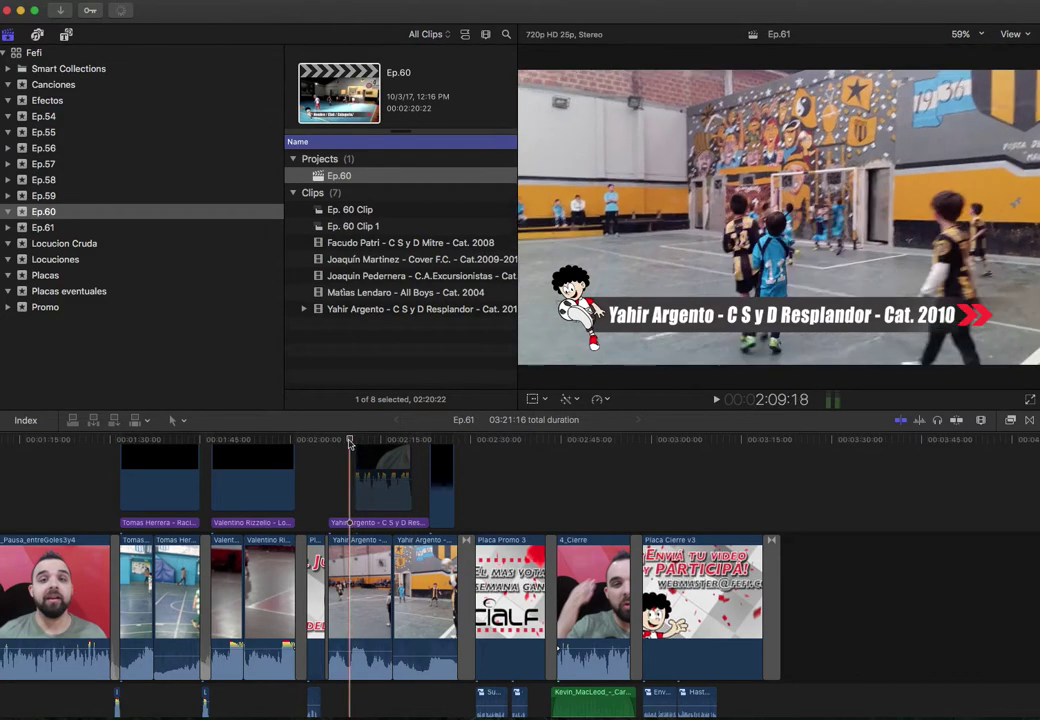
mouse_move(359, 646)
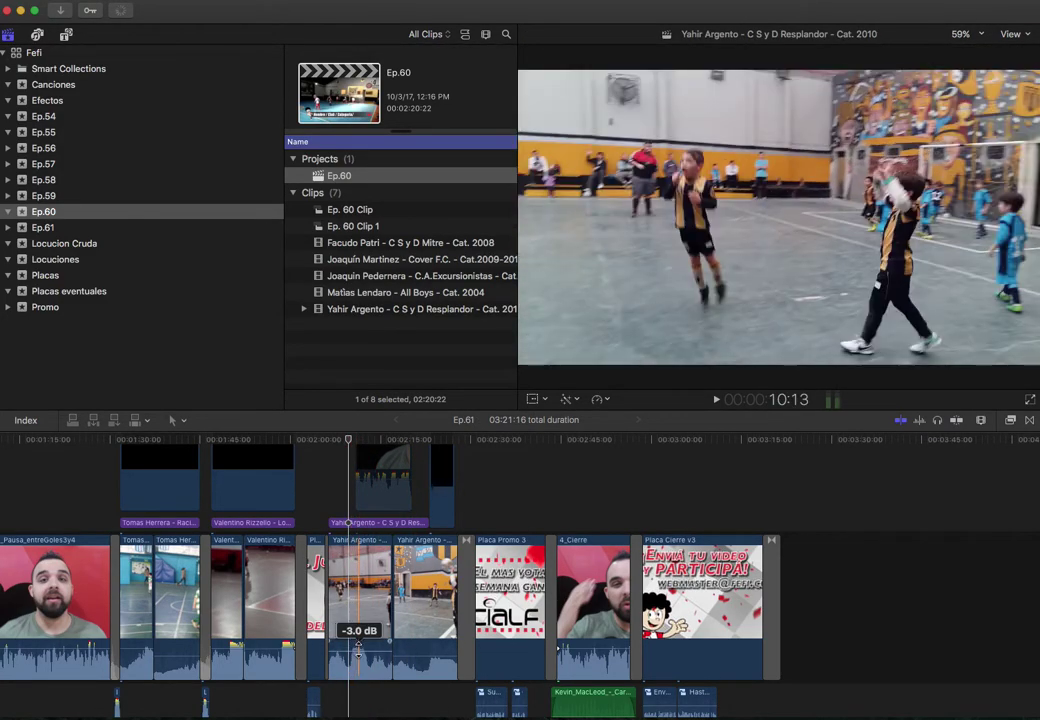
key(space)
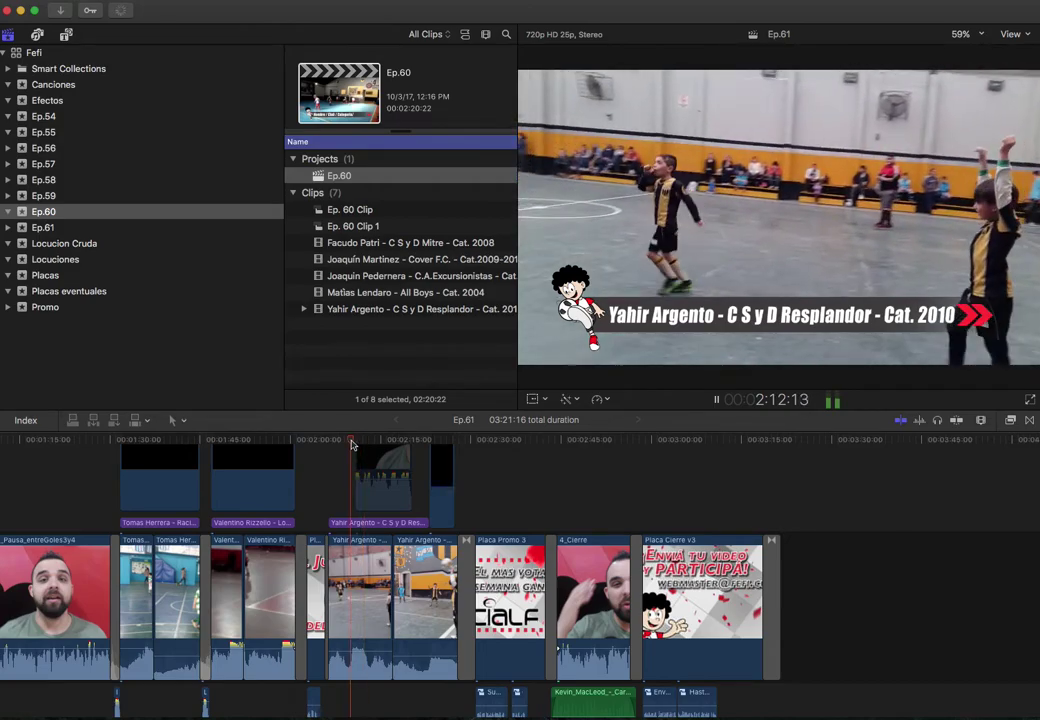
click(352, 443)
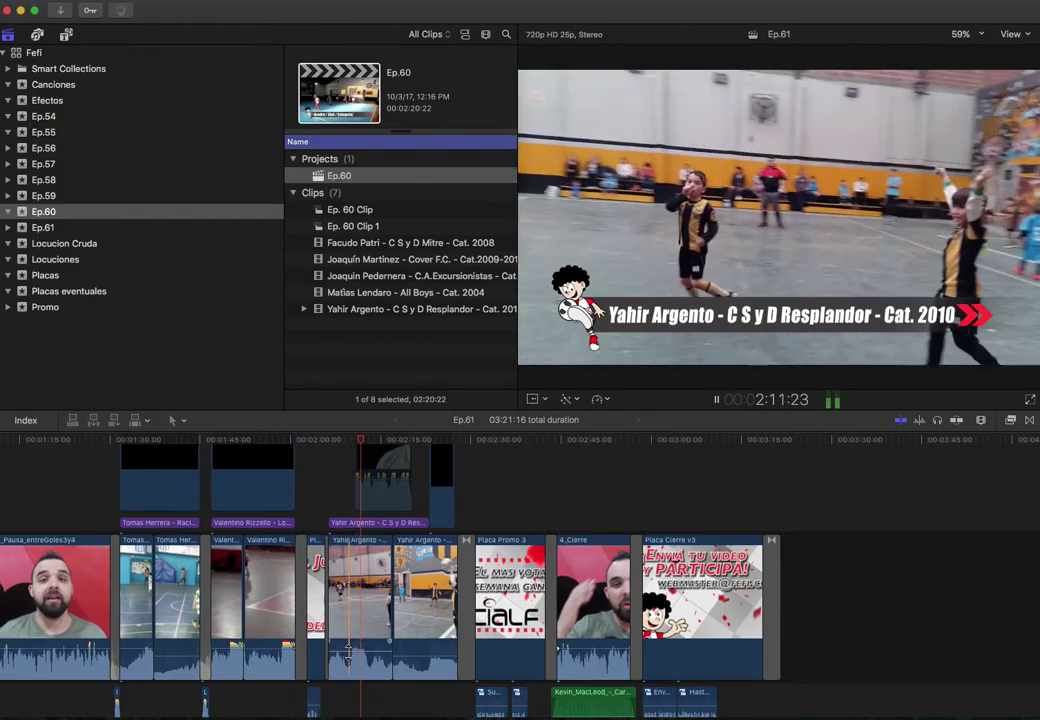
click(350, 443)
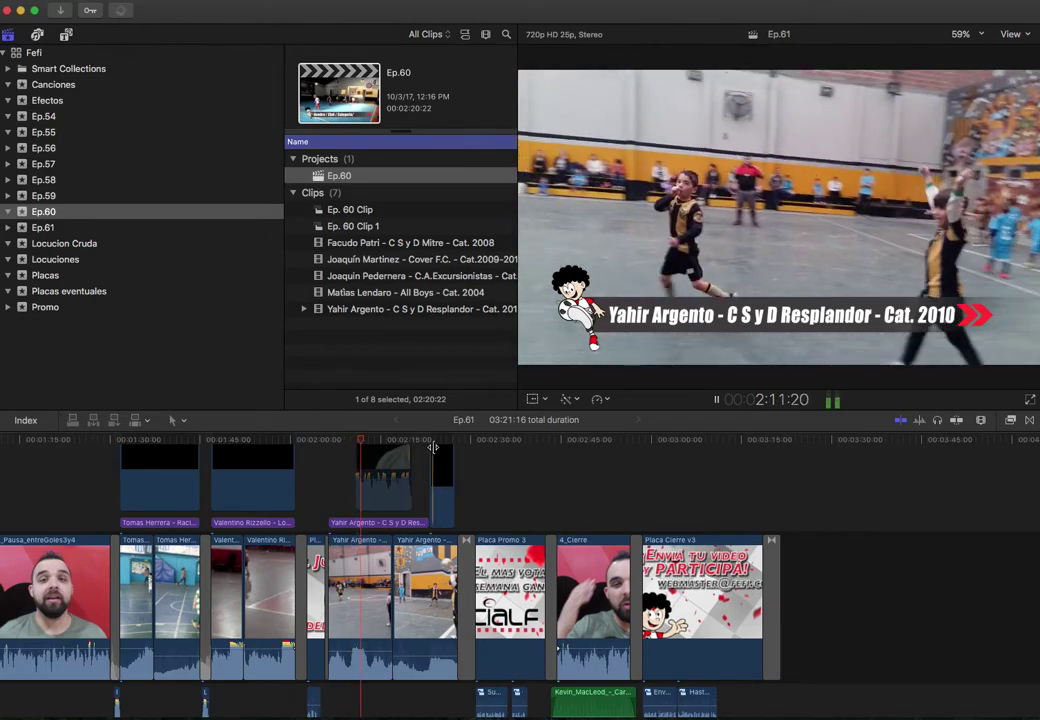
key(space)
click(427, 443)
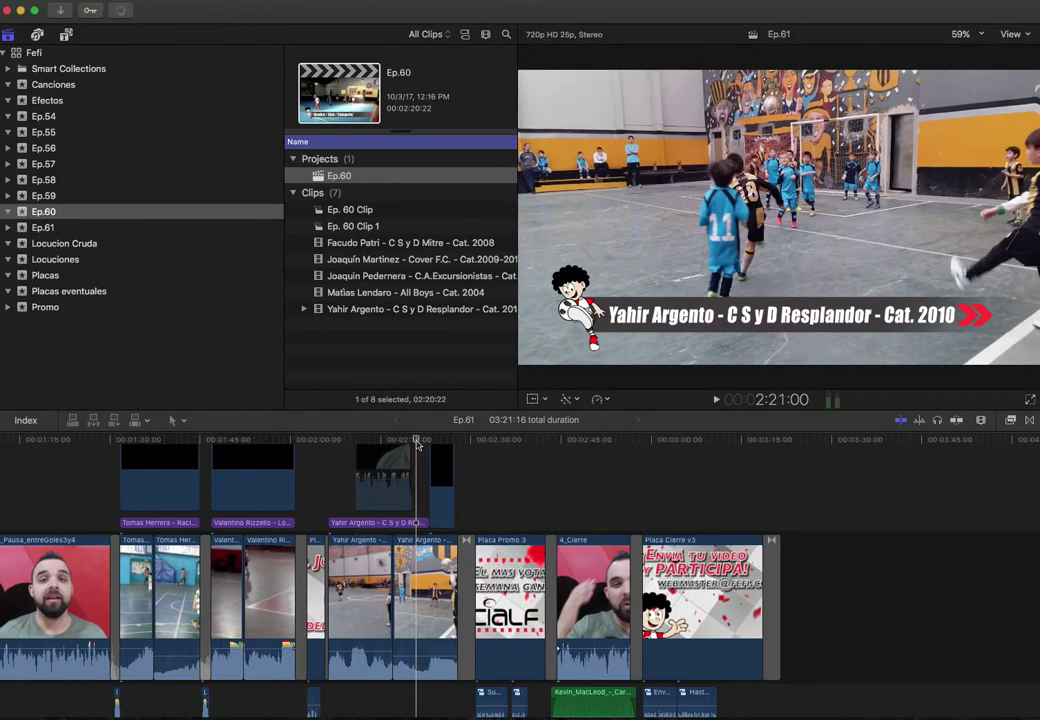
Lower the Yahir Argento clip's volume line to -7.0 dB and replay it to hear the change.
key(space)
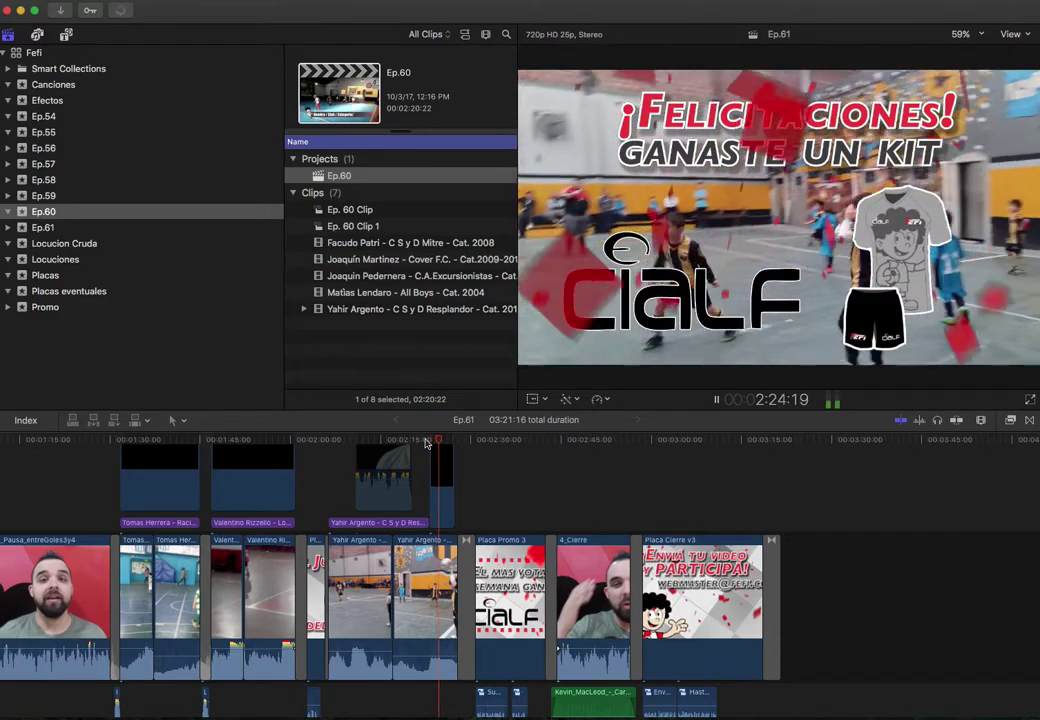
key(space)
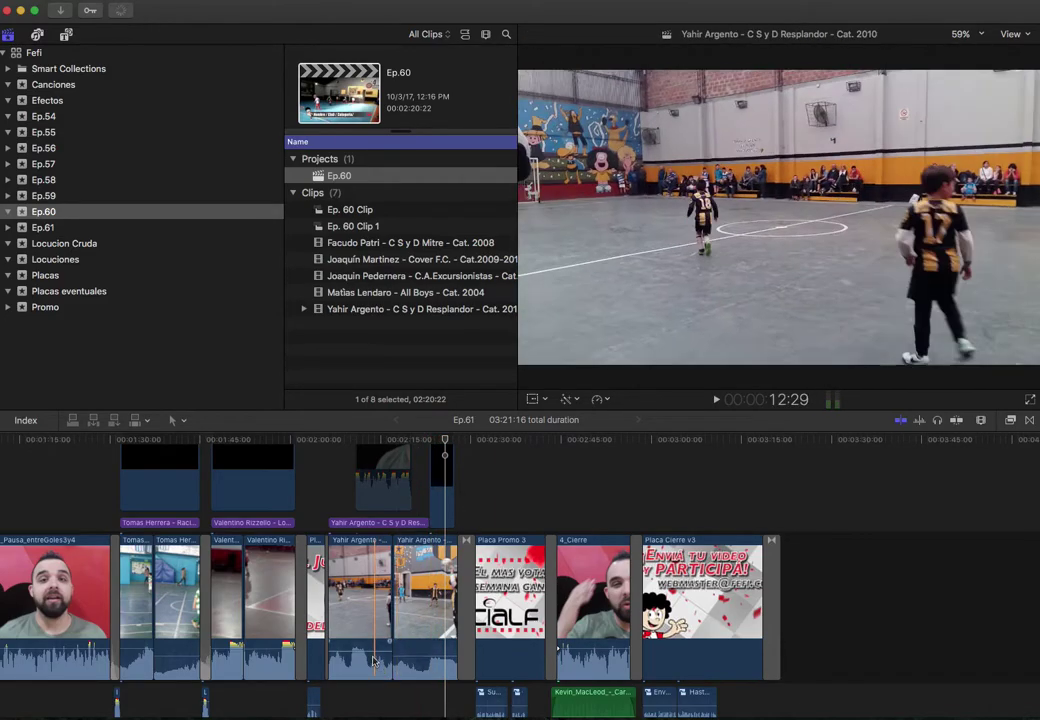
drag(366, 655, 366, 660)
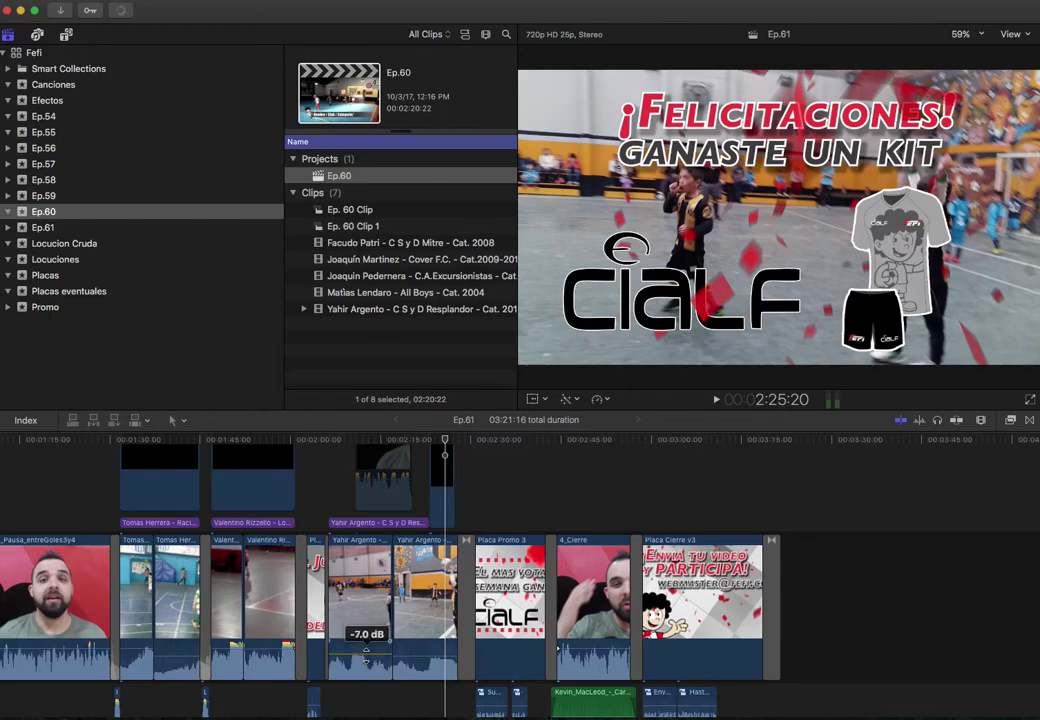
click(350, 443)
key(space)
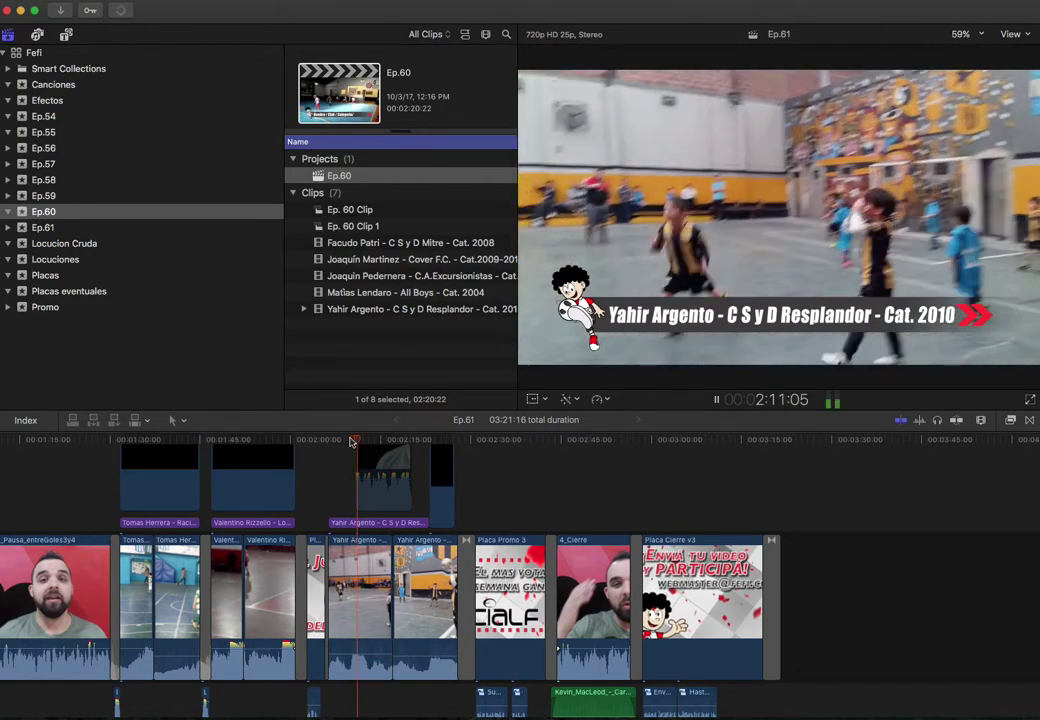
key(space)
click(365, 600)
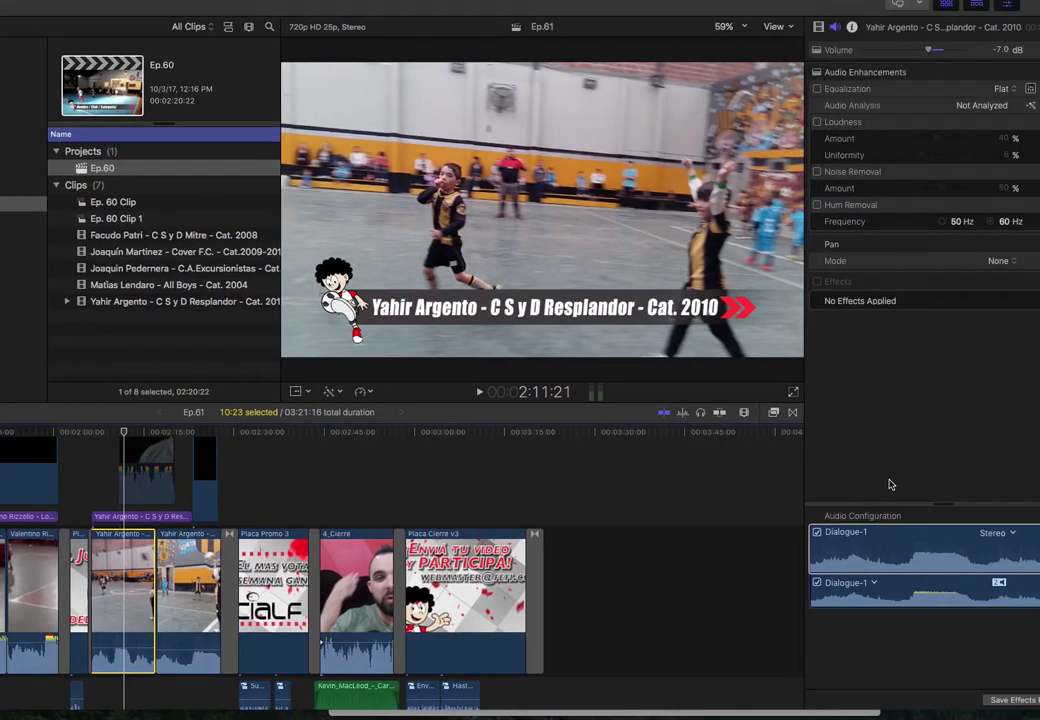
click(1013, 537)
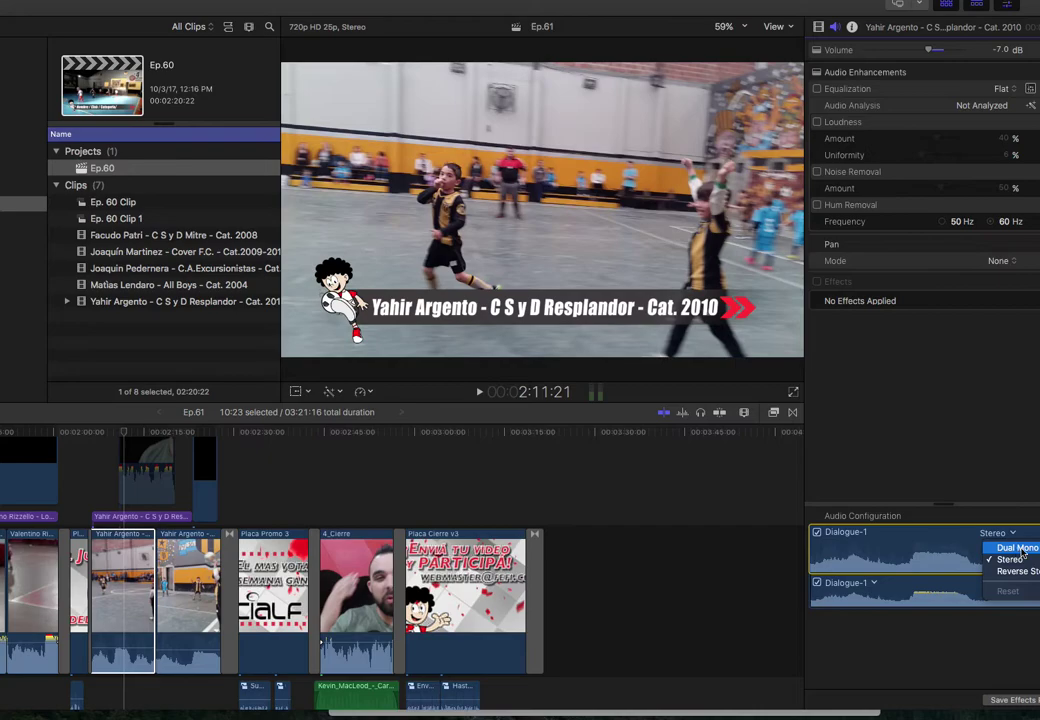
click(1015, 548)
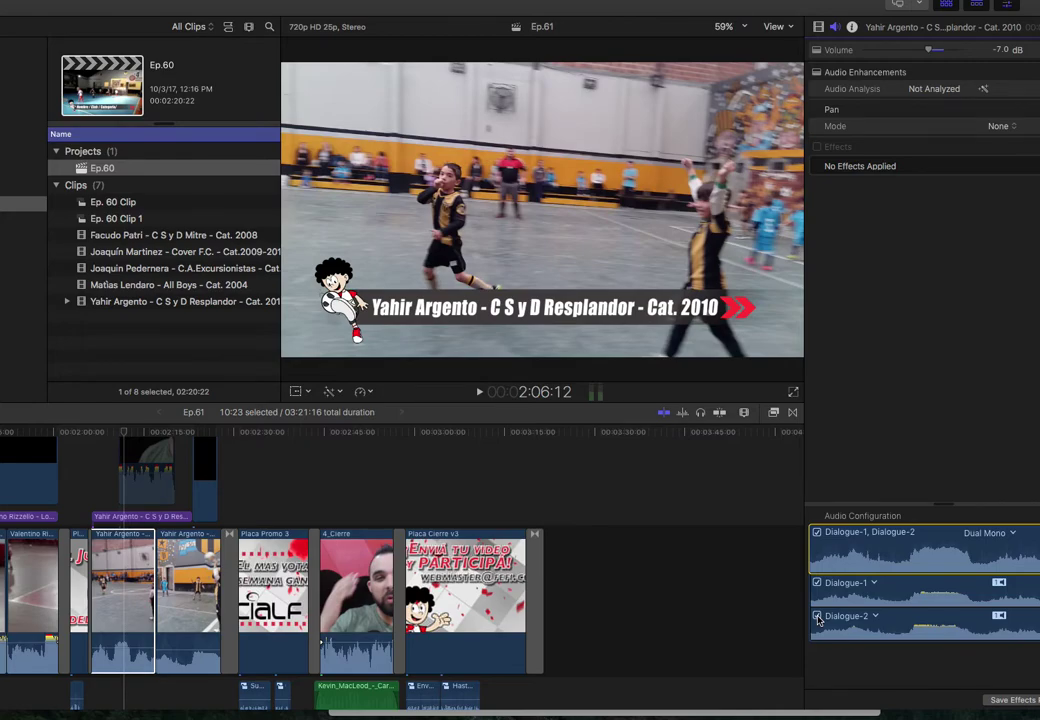
Uncheck the Dialogue-2 channel and play the clip back to check the audio.
click(817, 616)
click(118, 437)
key(space)
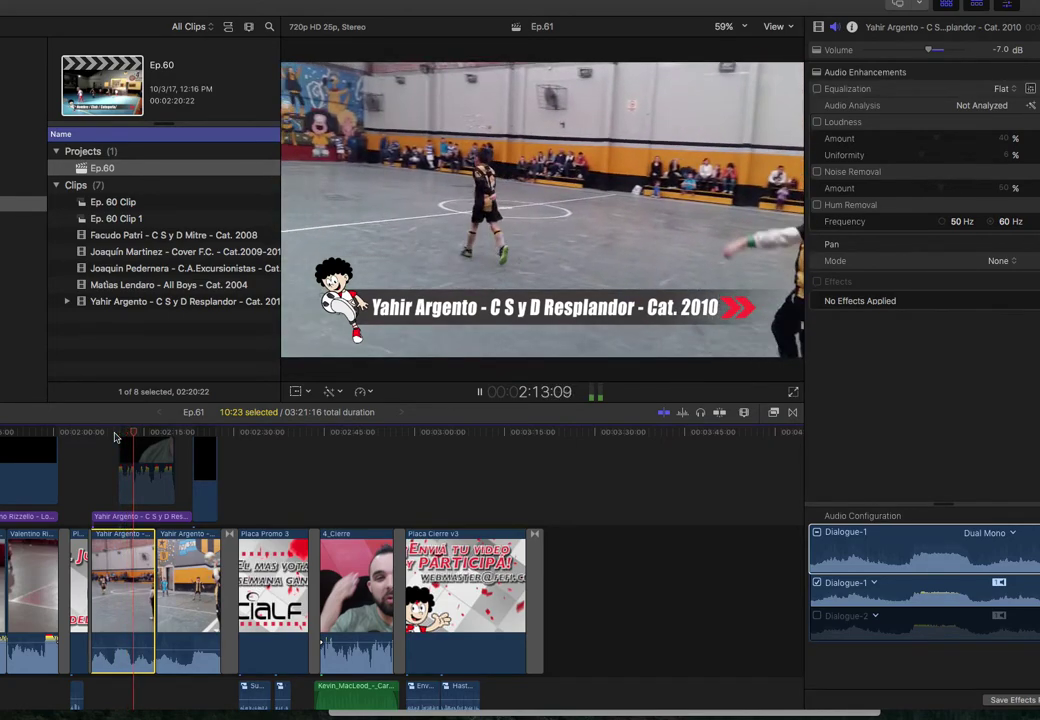
key(space)
drag(147, 433, 117, 437)
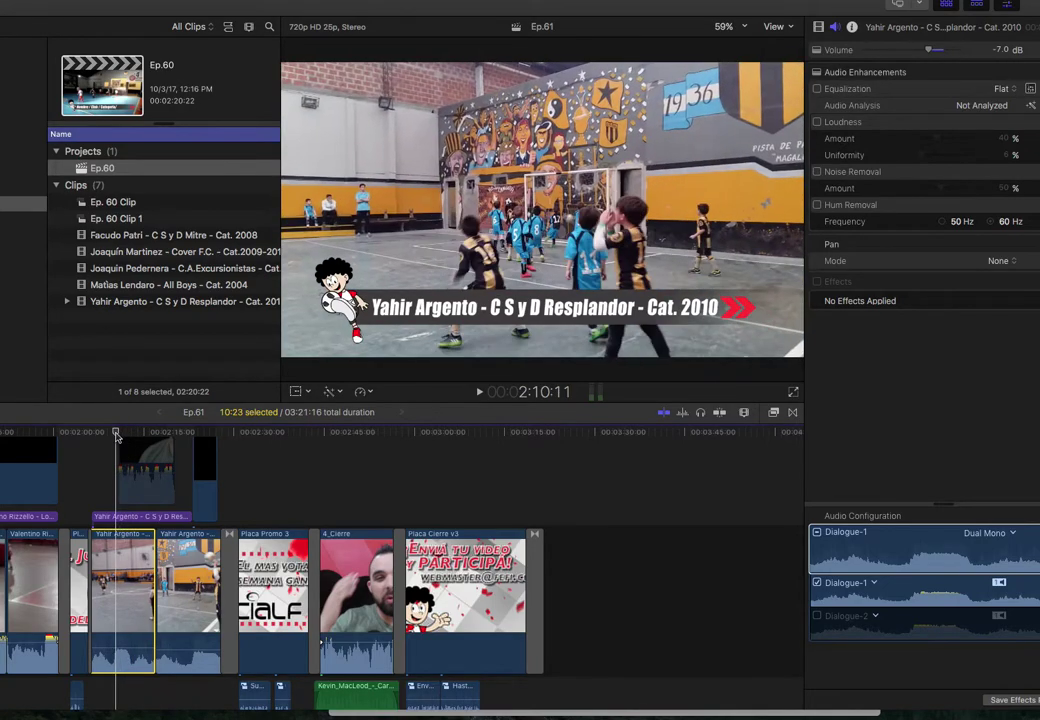